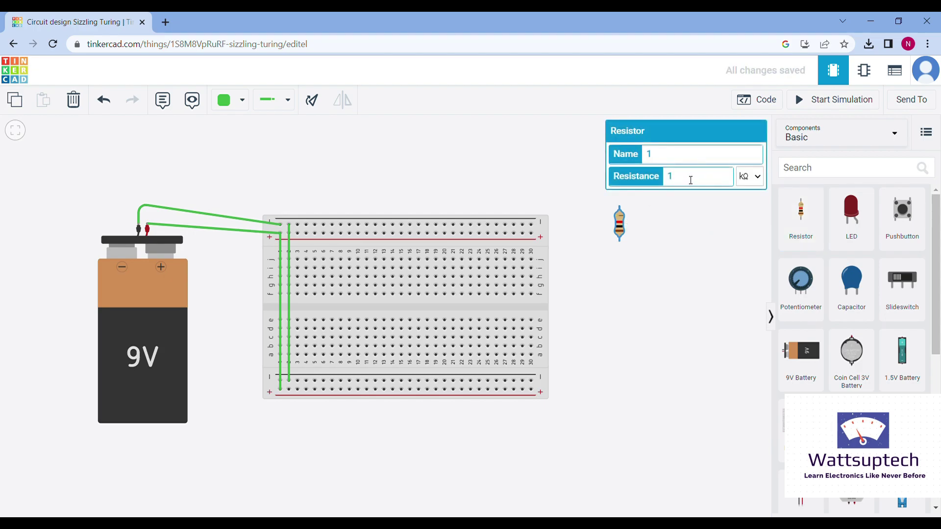
Add three more resistors beside the breadboard, setting the fourth to 1000 kΩ
drag(801, 216, 702, 224)
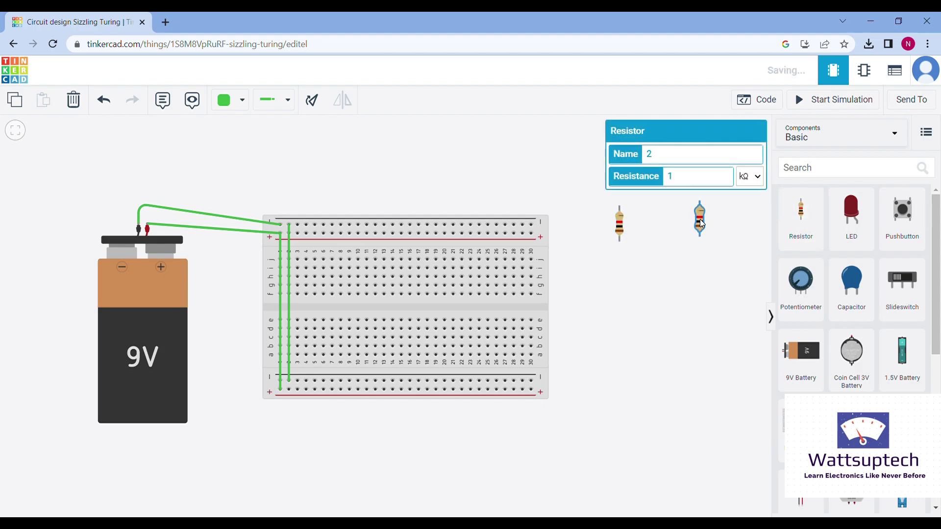
drag(801, 216, 734, 213)
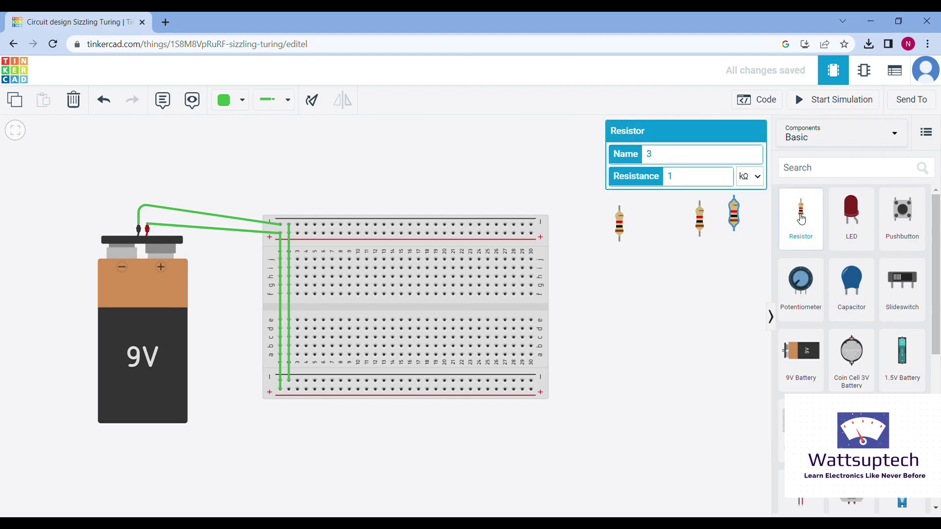
drag(802, 220, 650, 278)
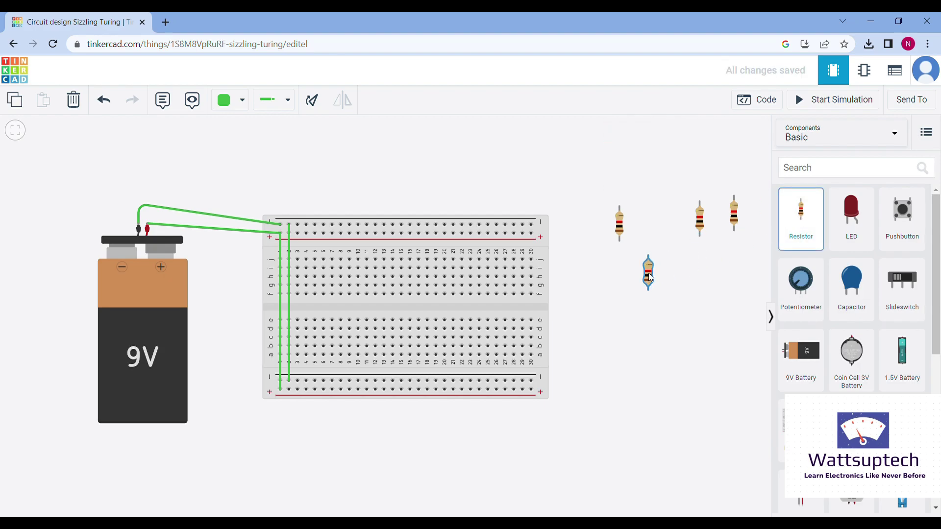
click(689, 183)
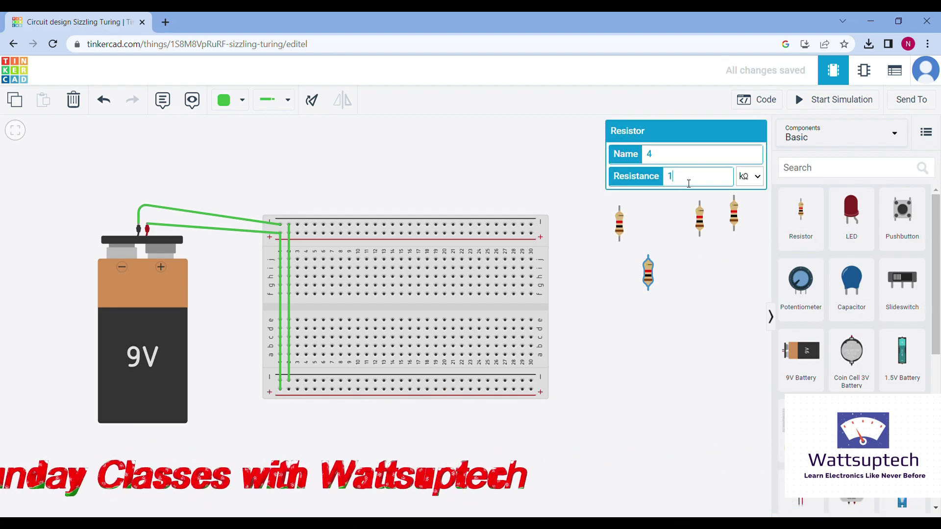
text(000)
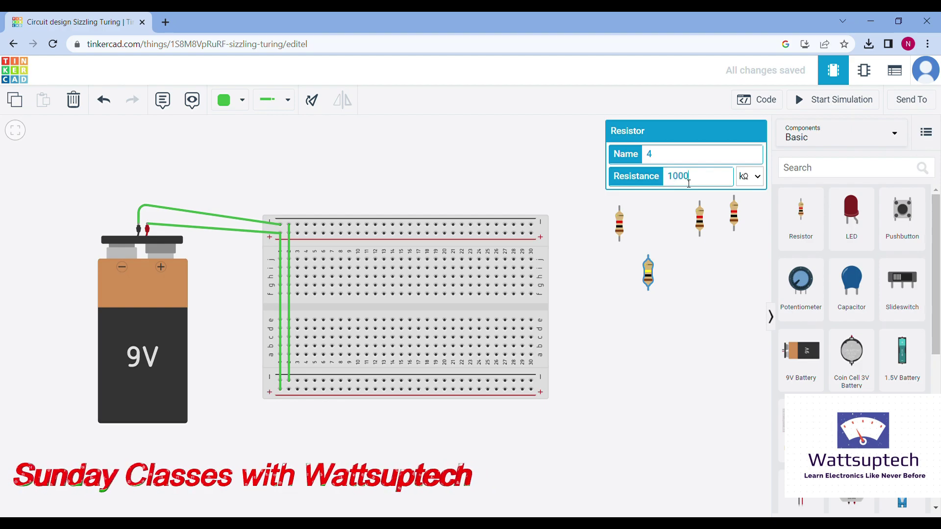
click(715, 325)
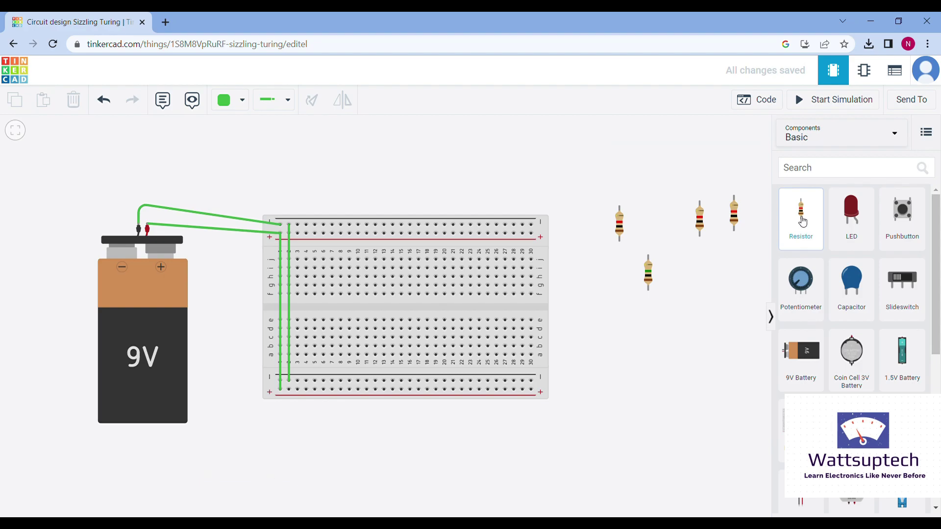
Add a fifth resistor with a resistance of 900 Ω
drag(810, 240, 693, 286)
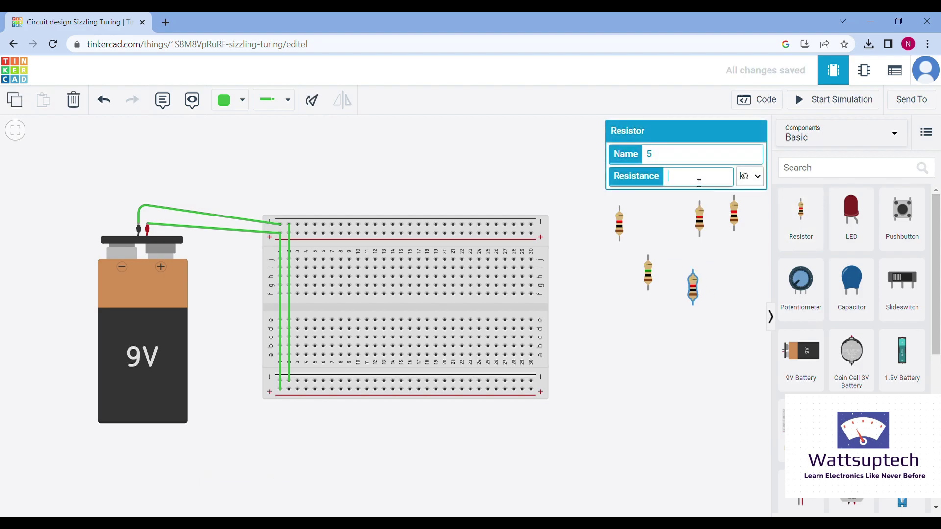
text(900)
key(Up)
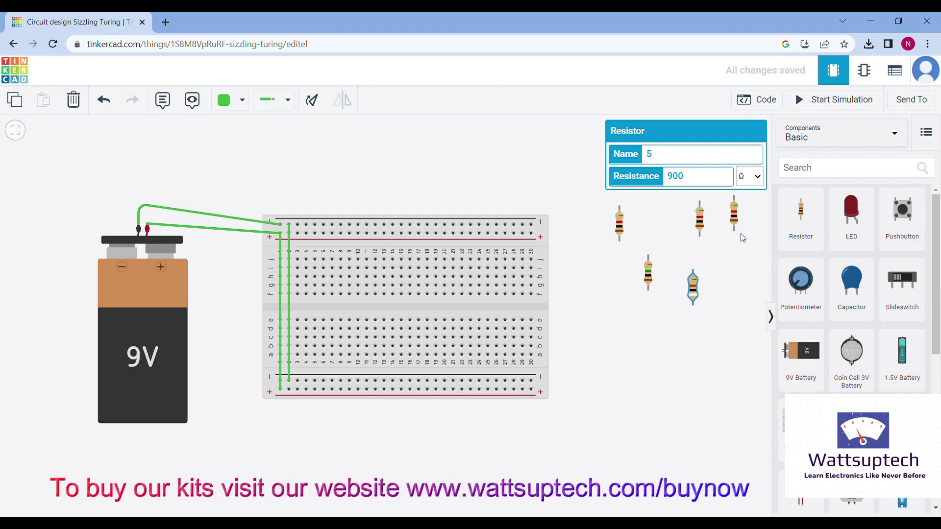
click(753, 282)
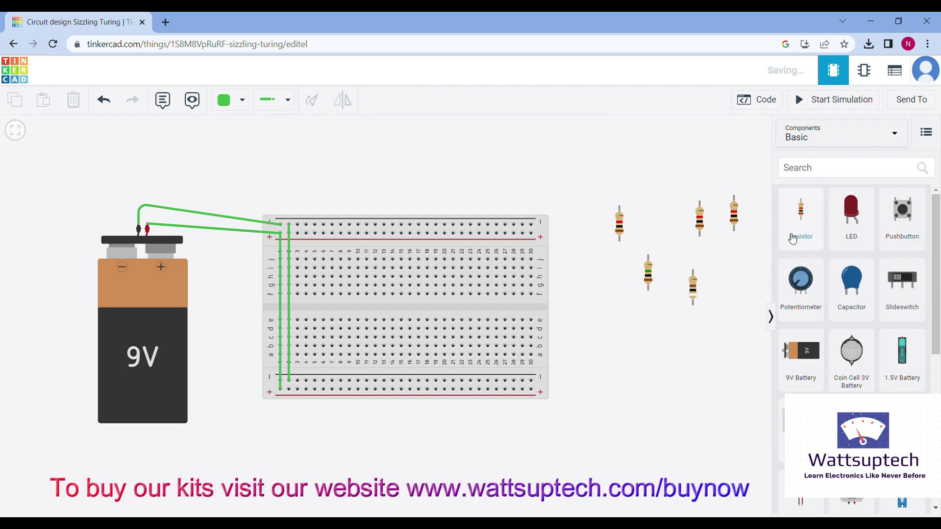
Add three more resistors, setting their values to 10 kΩ
drag(805, 224, 652, 175)
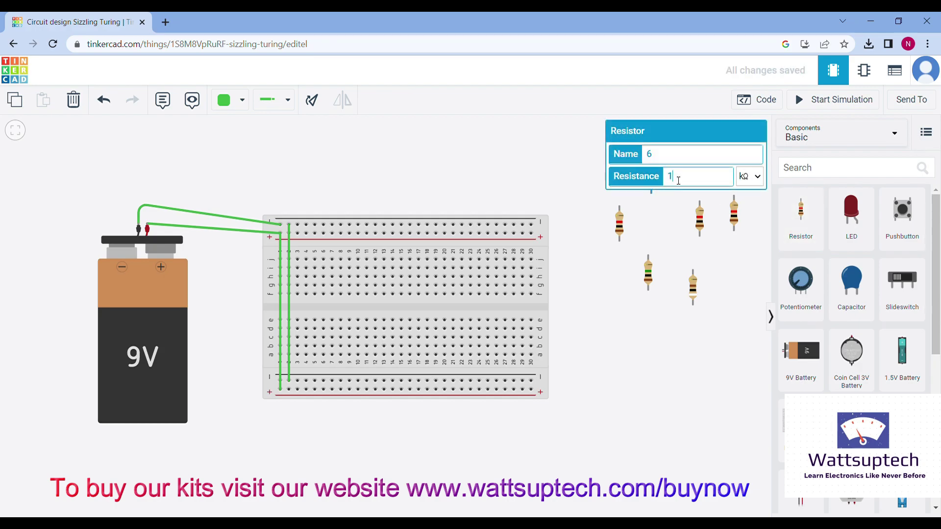
text(0)
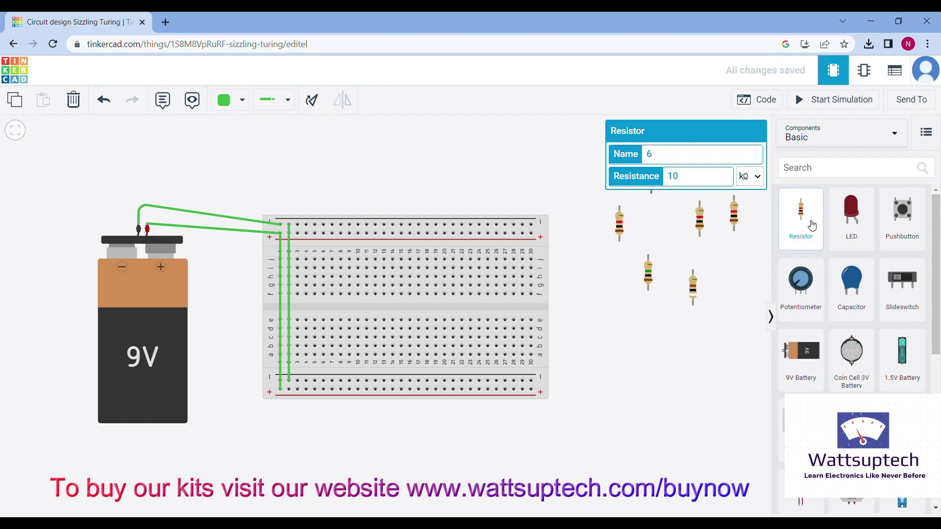
drag(812, 225, 706, 171)
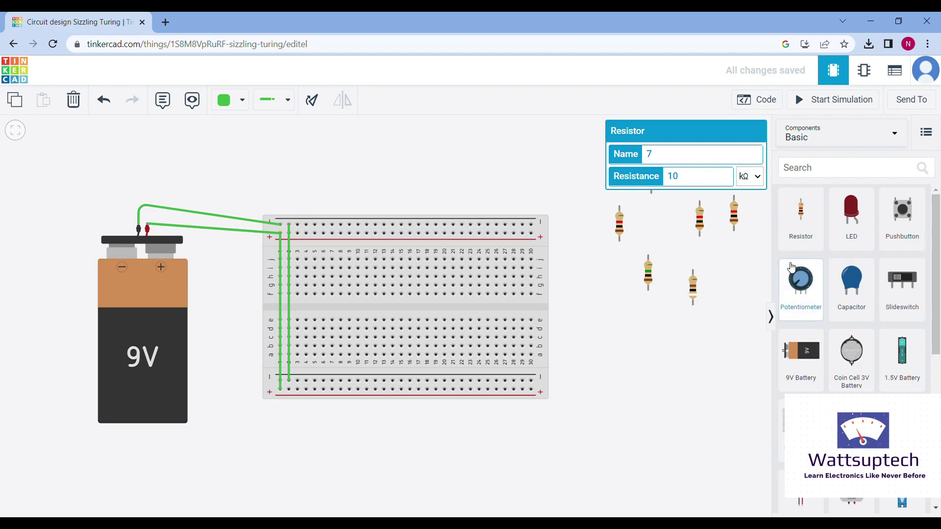
drag(783, 206, 729, 166)
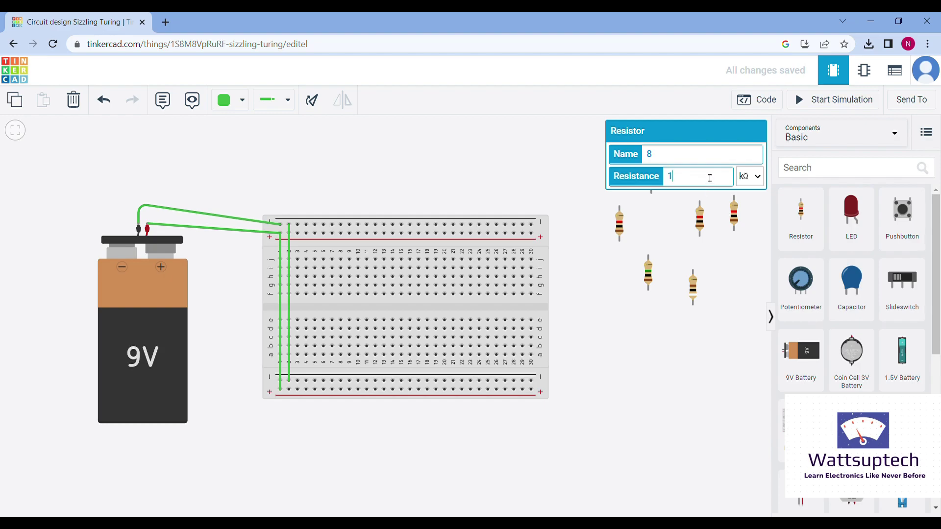
text(0)
Place a capacitor below the resistors and switch its capacitance unit to µF
drag(851, 282, 580, 385)
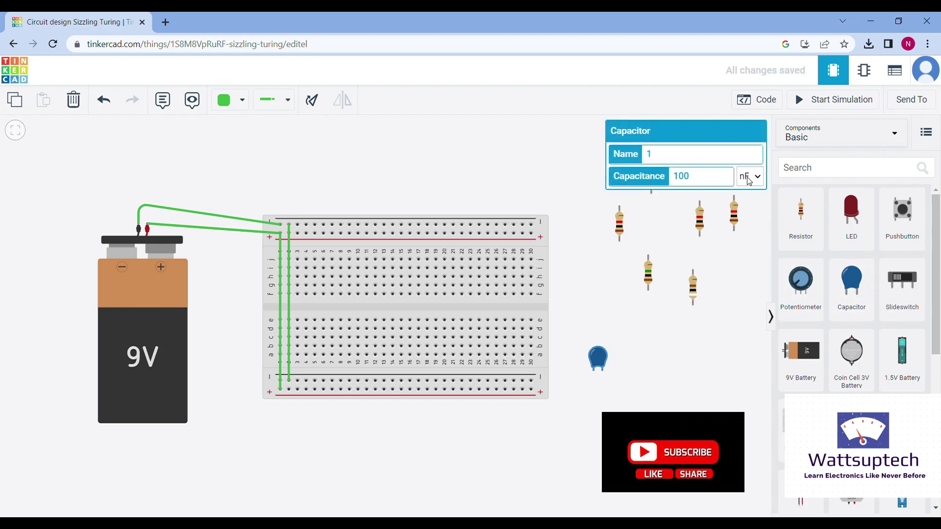
click(745, 219)
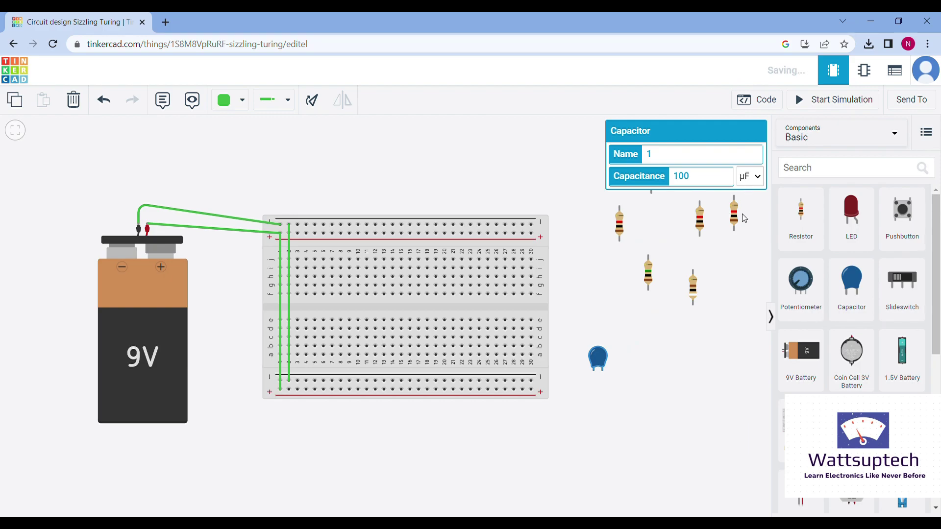
click(716, 182)
click(711, 377)
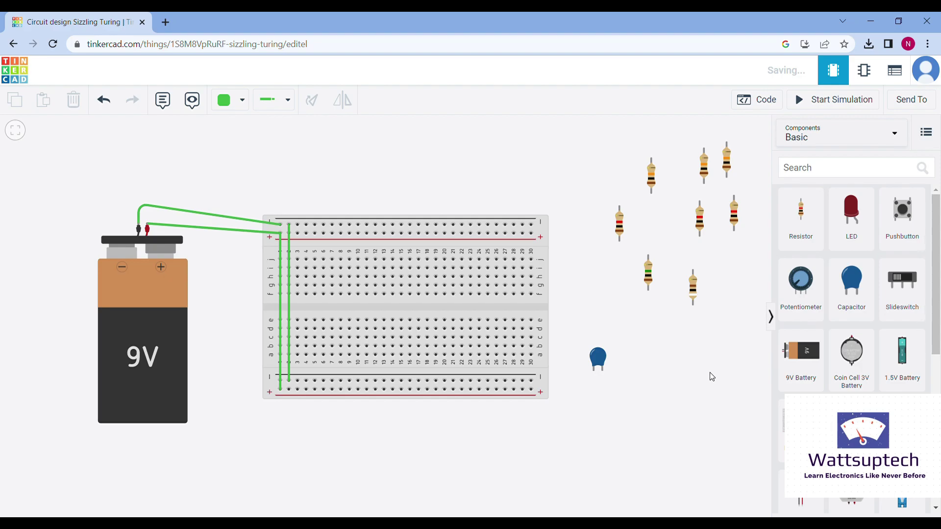
click(835, 167)
Drop the 555 timer across the breadboard's centre gap, then clear the '555' search
text(555)
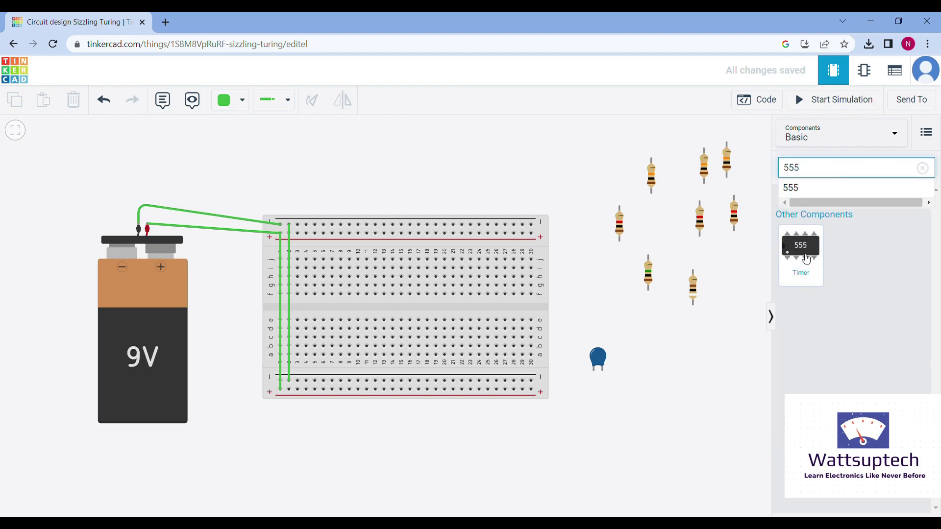
drag(804, 247, 386, 310)
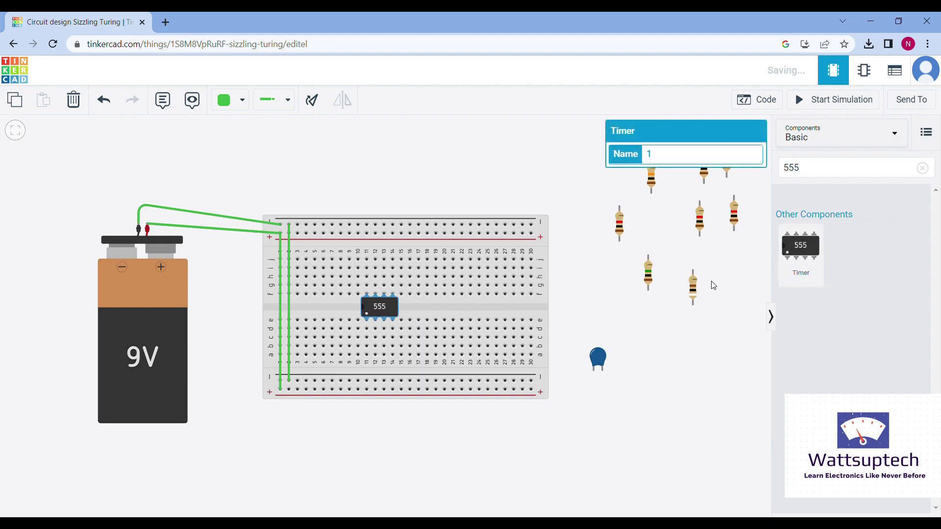
click(700, 343)
click(814, 173)
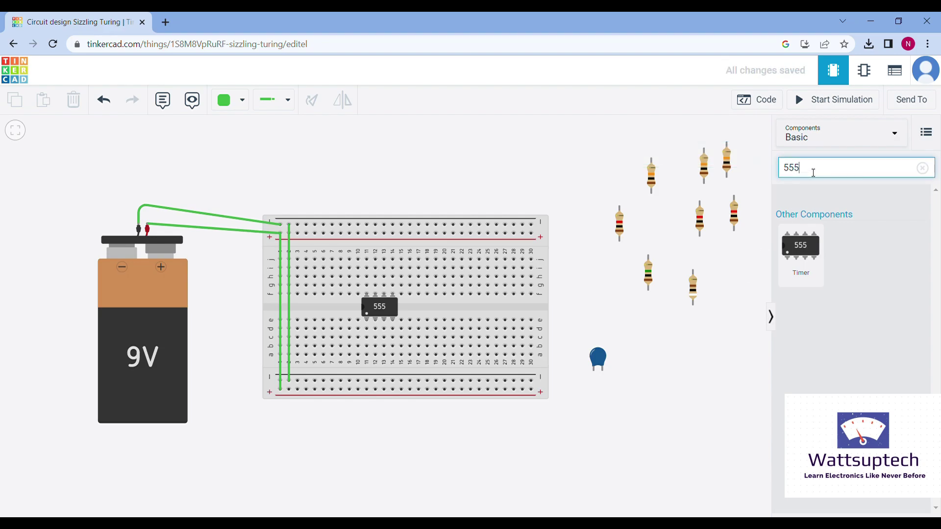
key(BackSpace)
key(BackSpace)
key(BackSpace)
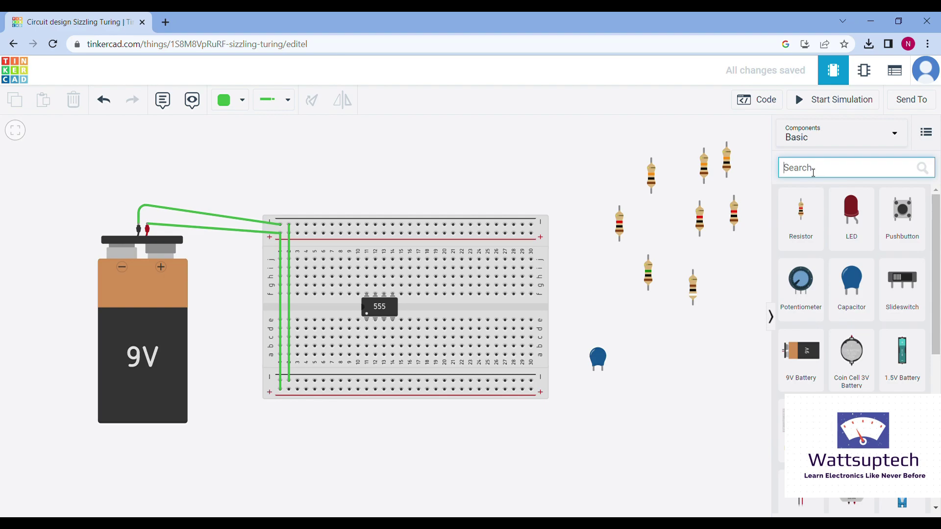
Place the 7 Segment Display right of the 555, then clear the '7 se' search
text(7 se)
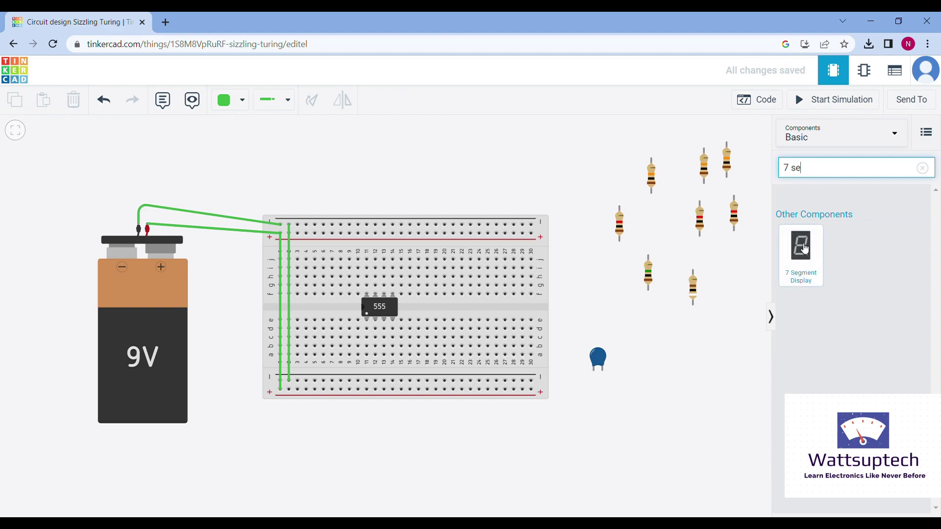
drag(804, 245, 463, 313)
click(609, 330)
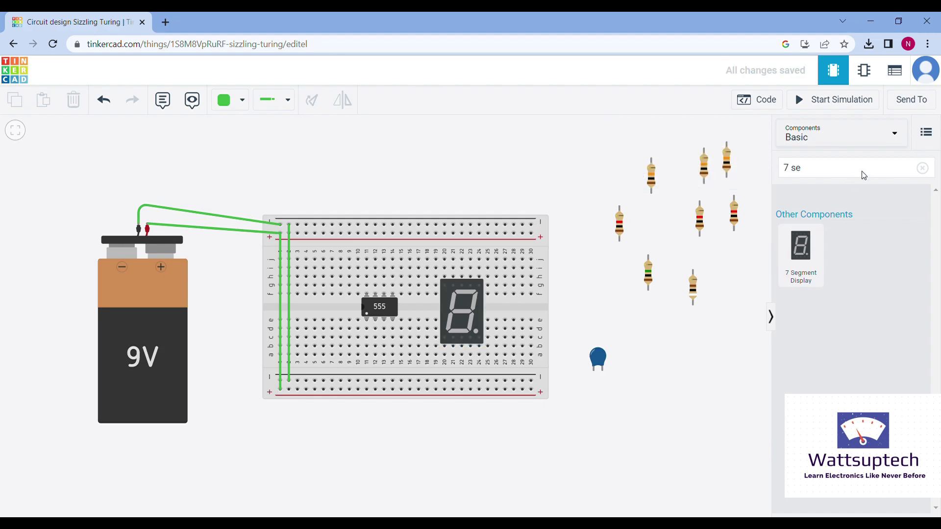
click(922, 170)
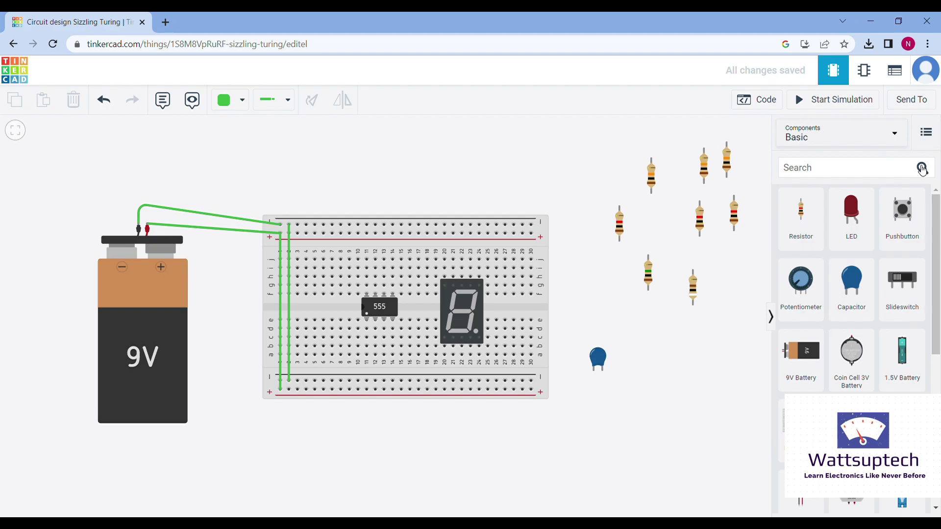
Add an LED to the canvas and plug the 10 µF capacitor in just below the 555
drag(852, 224, 585, 177)
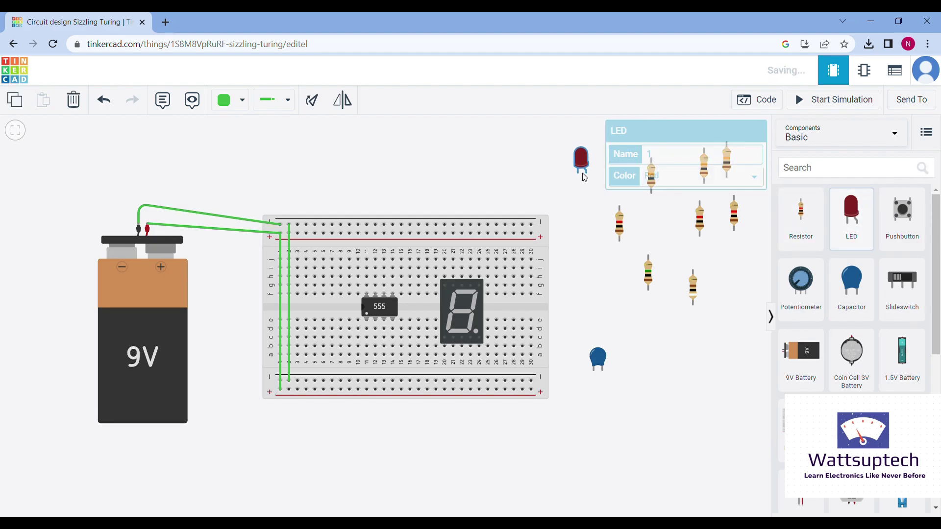
click(451, 142)
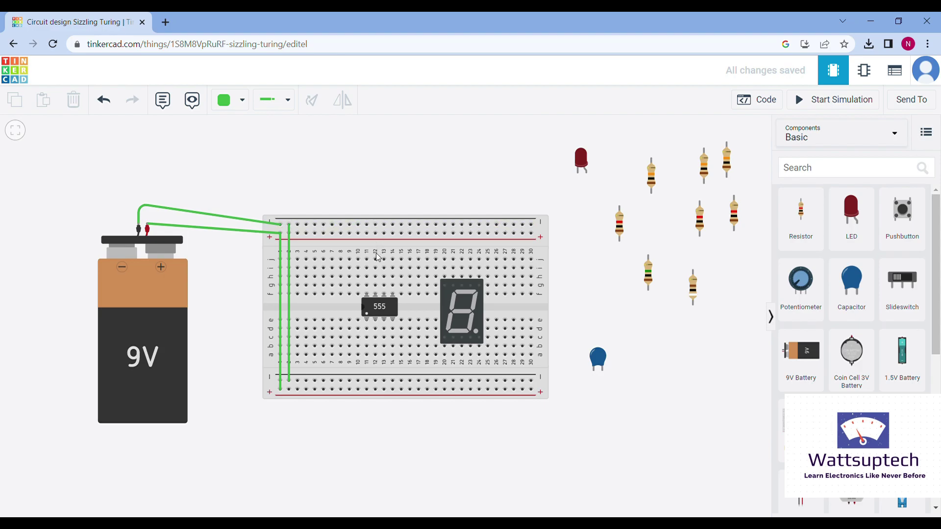
click(597, 361)
drag(597, 361, 371, 326)
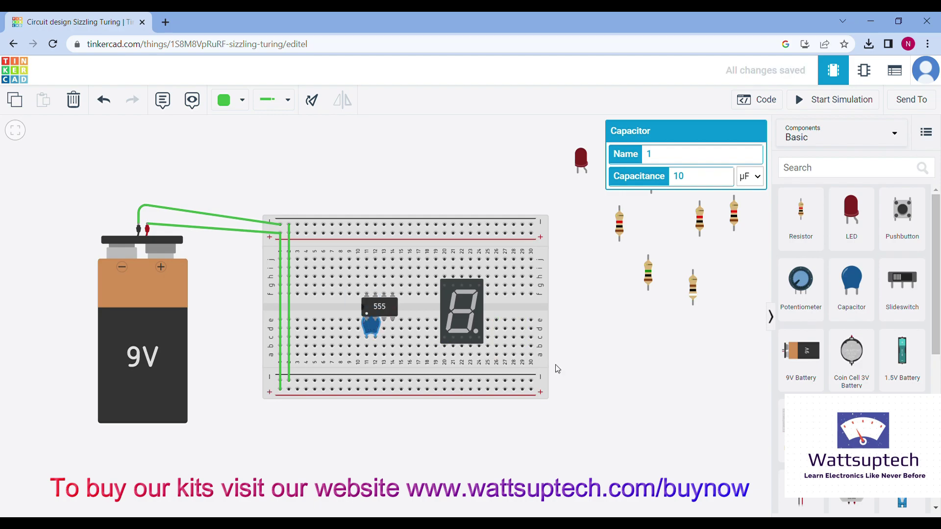
click(589, 365)
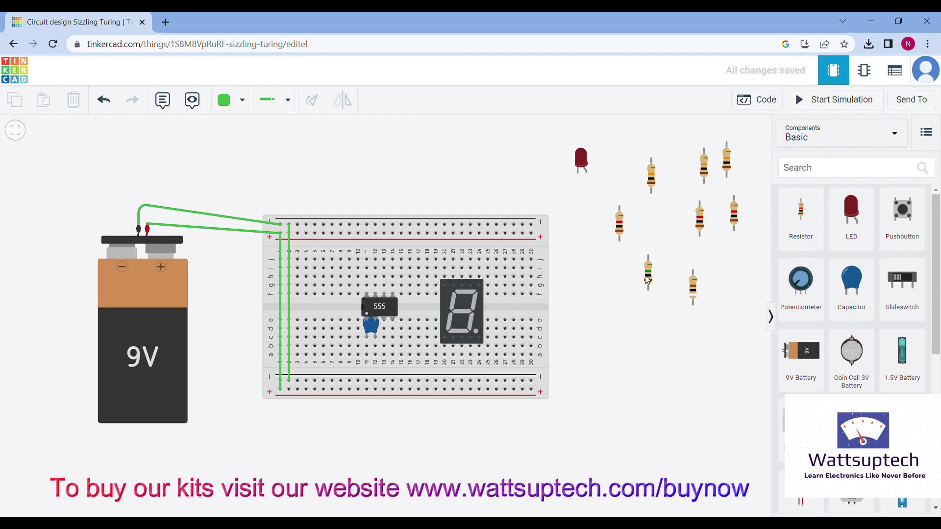
Rotate a resistor horizontal and place it on the breadboard below the capacitor
click(620, 227)
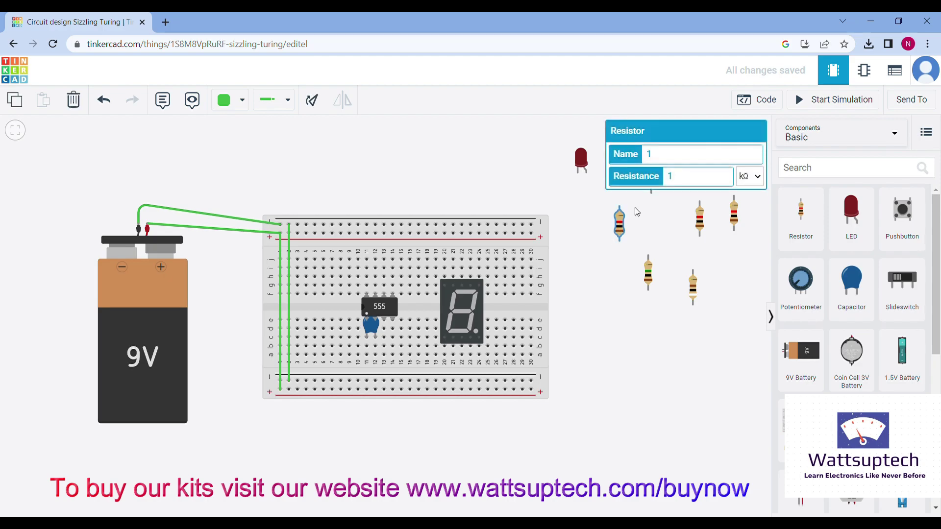
click(314, 103)
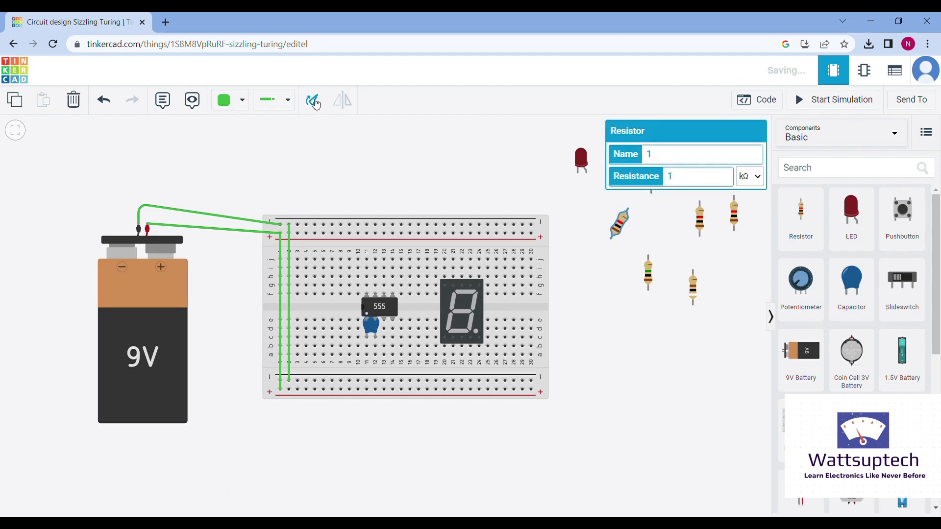
click(314, 102)
click(315, 104)
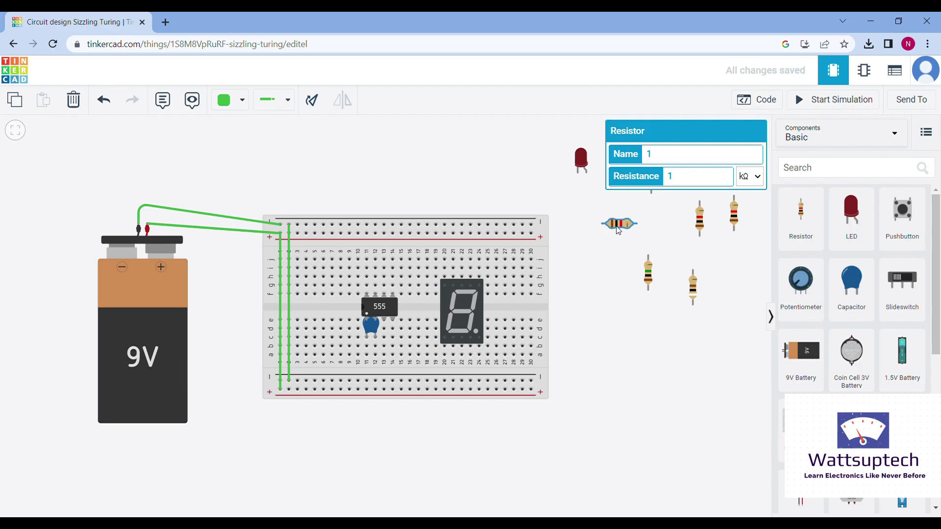
drag(618, 229, 450, 280)
drag(374, 295, 353, 356)
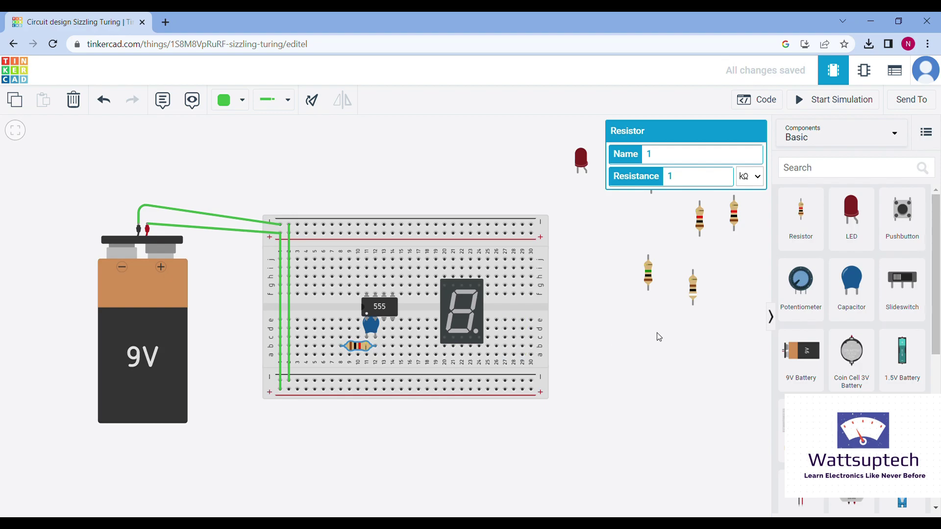
click(668, 344)
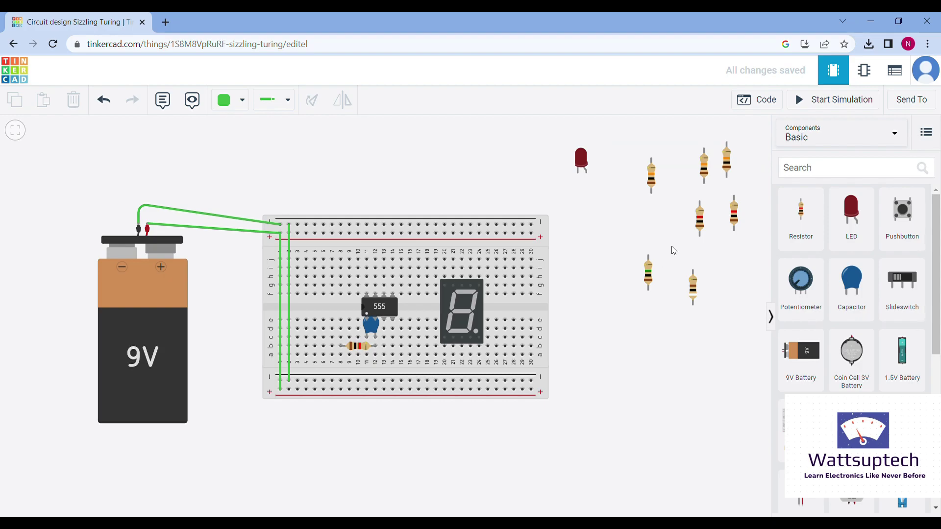
Rotate the 1000 kΩ resistor horizontal and place it in the breadboard's upper rows
click(648, 272)
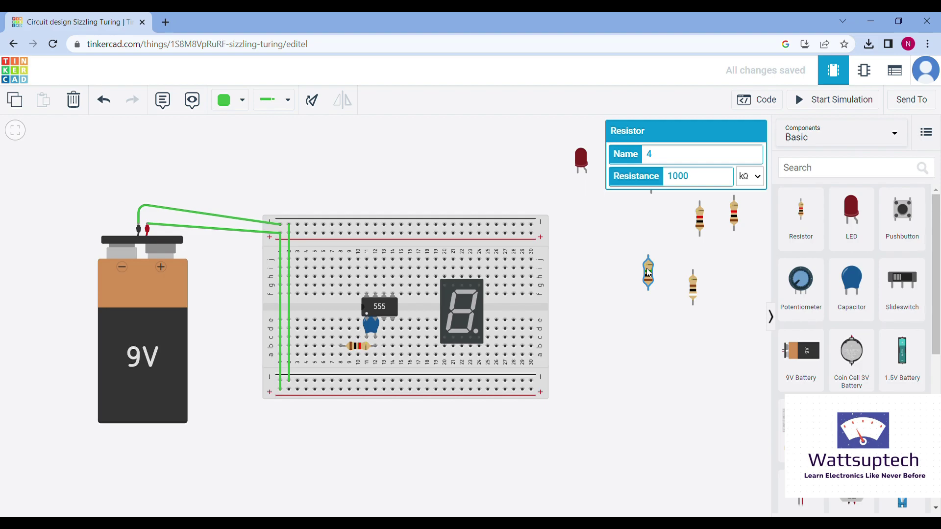
click(318, 114)
click(318, 114)
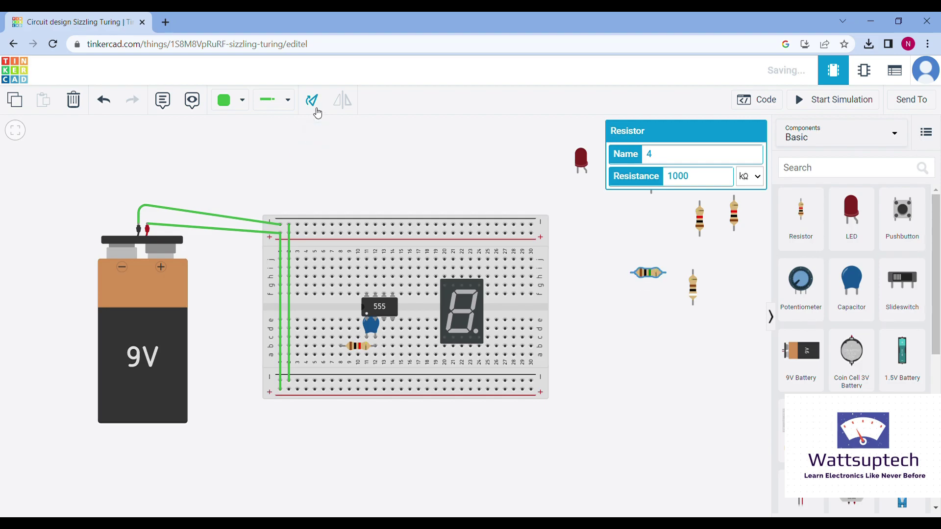
drag(652, 276, 356, 283)
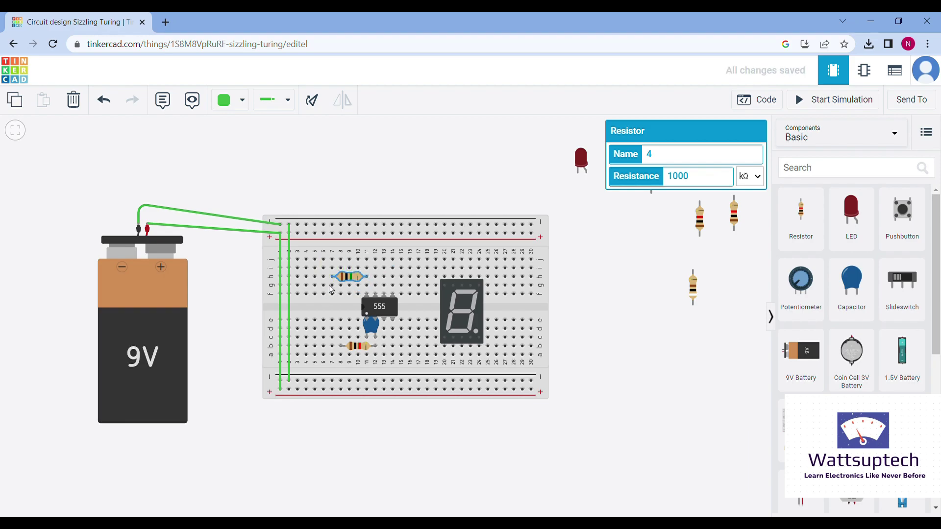
Wire the upper resistor's end to the lower resistor's terminal
click(332, 278)
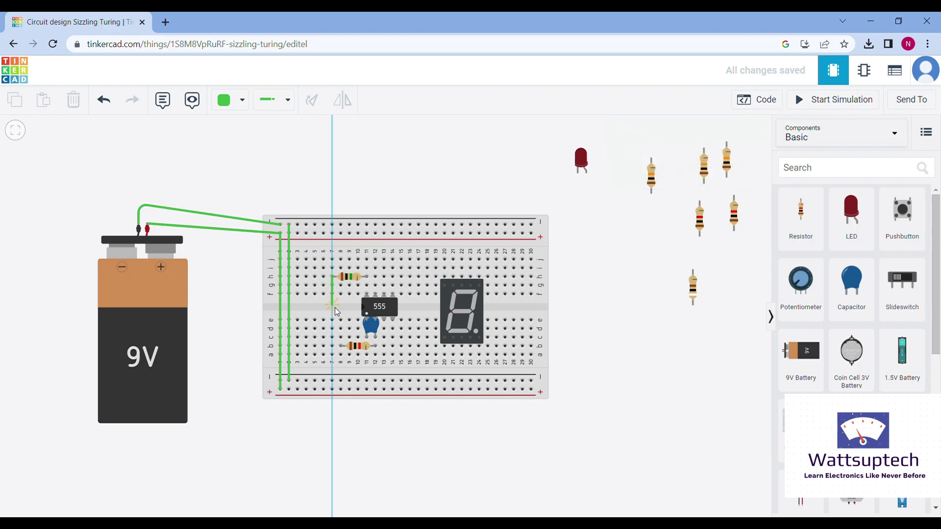
click(341, 347)
click(570, 374)
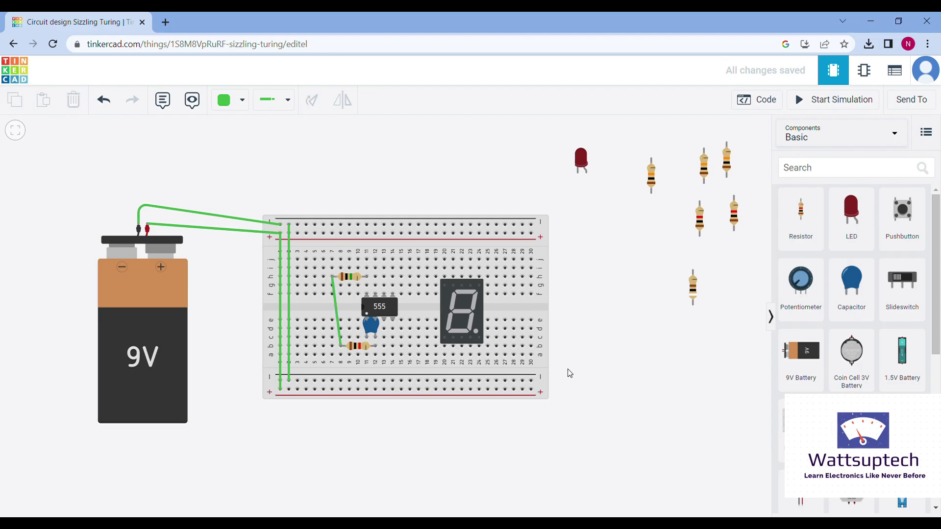
Jumper the hole above the 555 to the Trigger pin, and column 12 to column 13
click(367, 286)
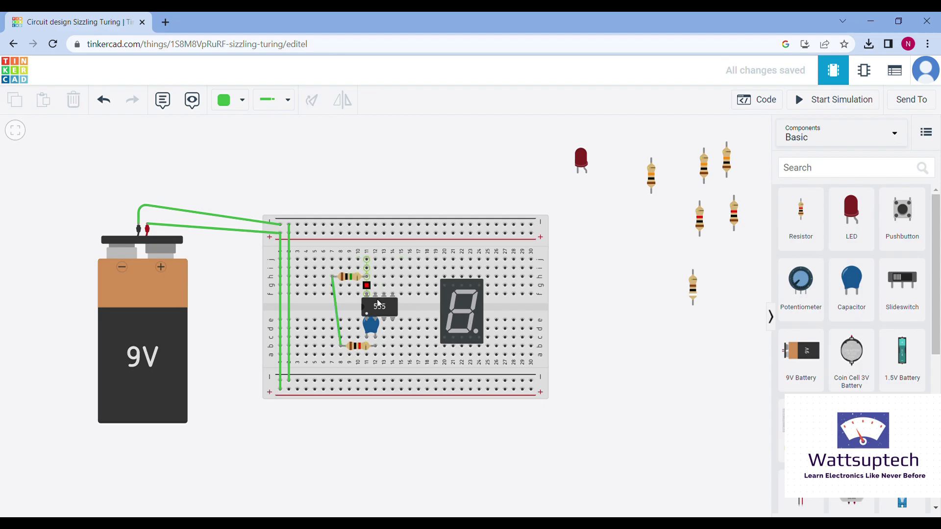
click(393, 329)
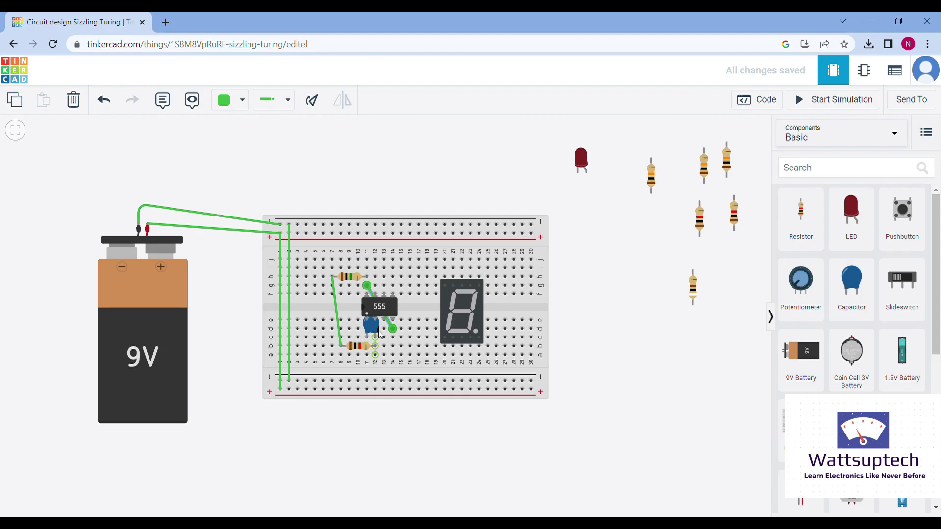
click(380, 334)
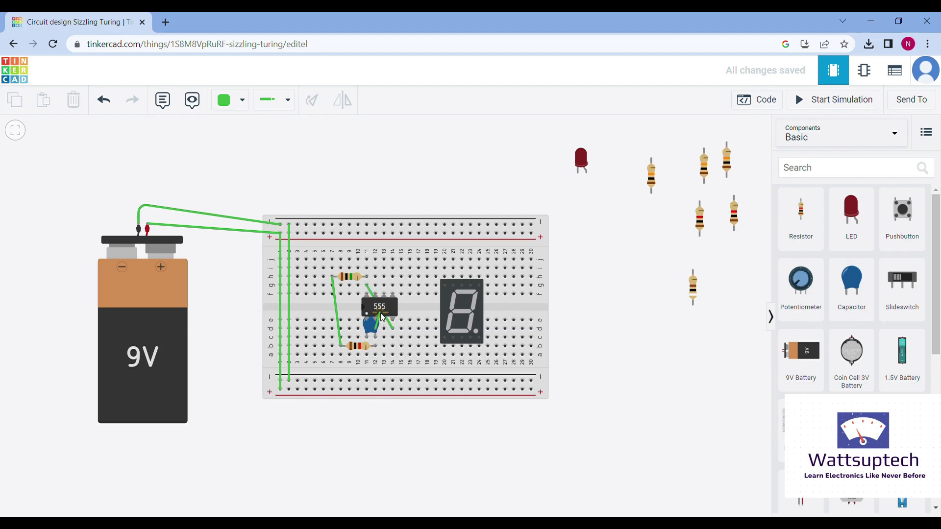
click(385, 286)
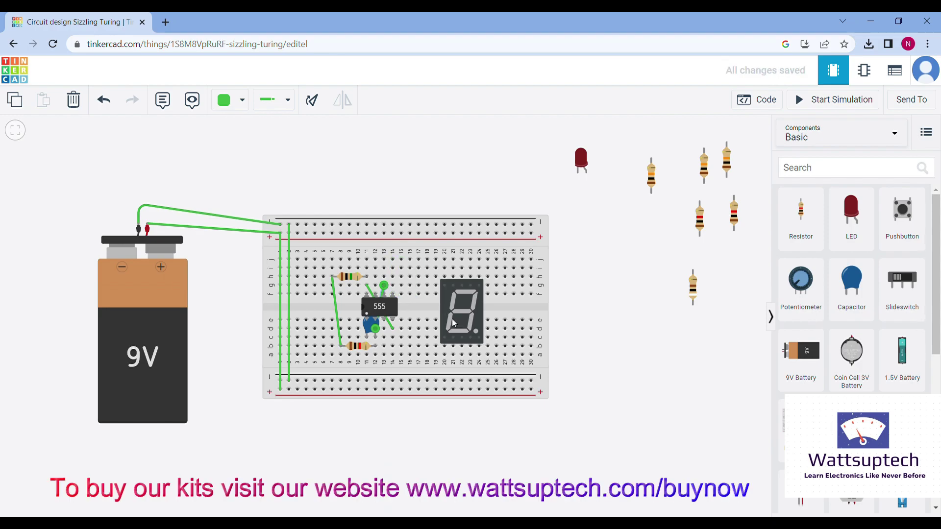
click(611, 333)
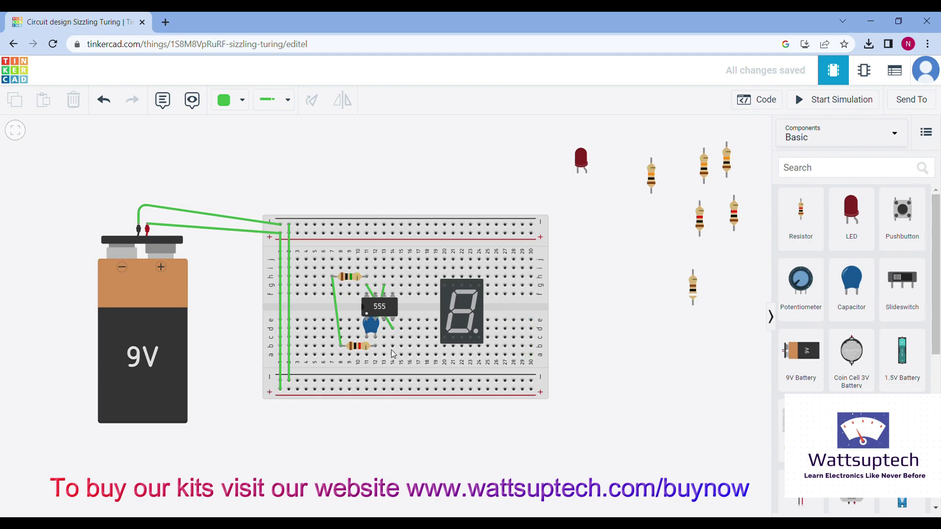
Run a wire from the lower resistor's column down to the ground rail
click(367, 355)
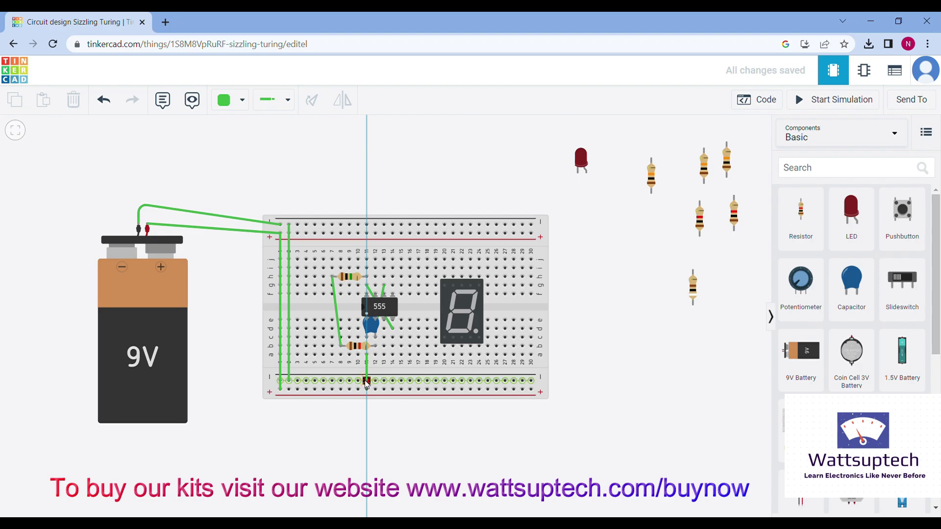
click(367, 381)
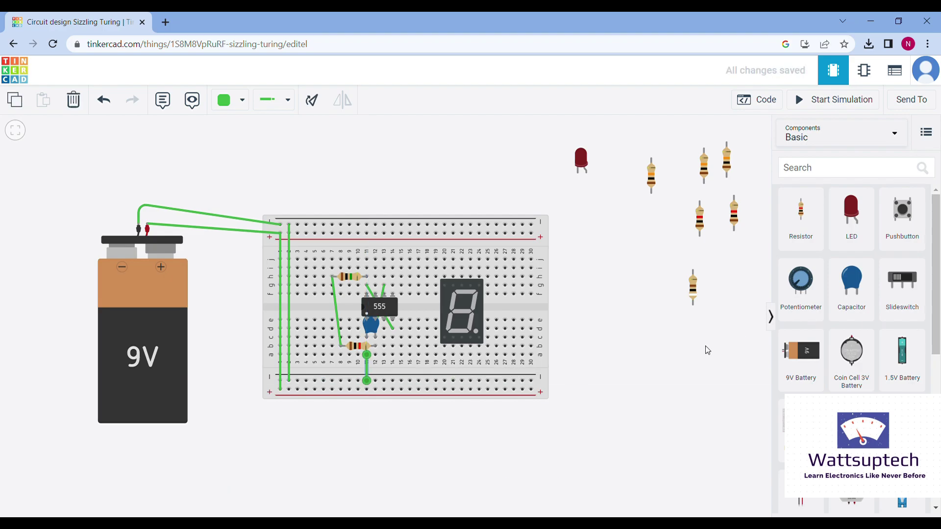
click(683, 365)
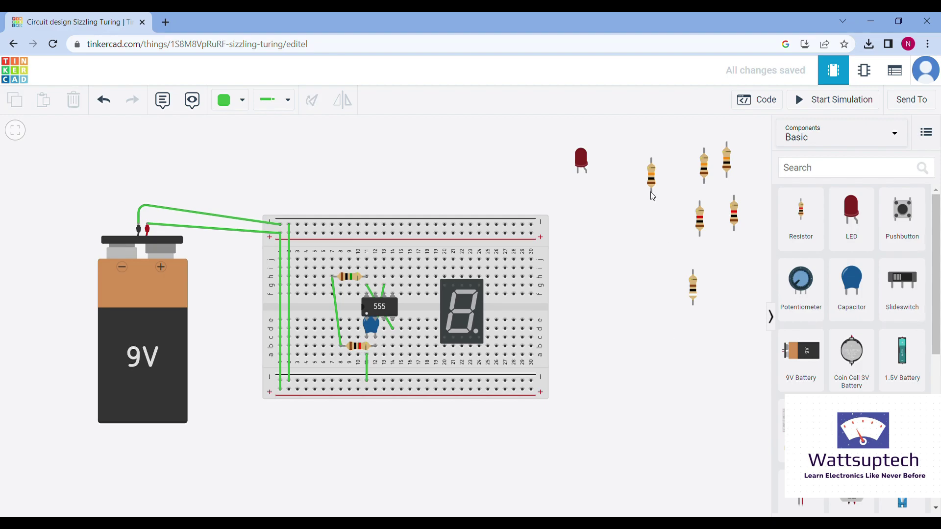
Place a resistor at column 20 and two more below the 7-segment display
drag(652, 182, 445, 258)
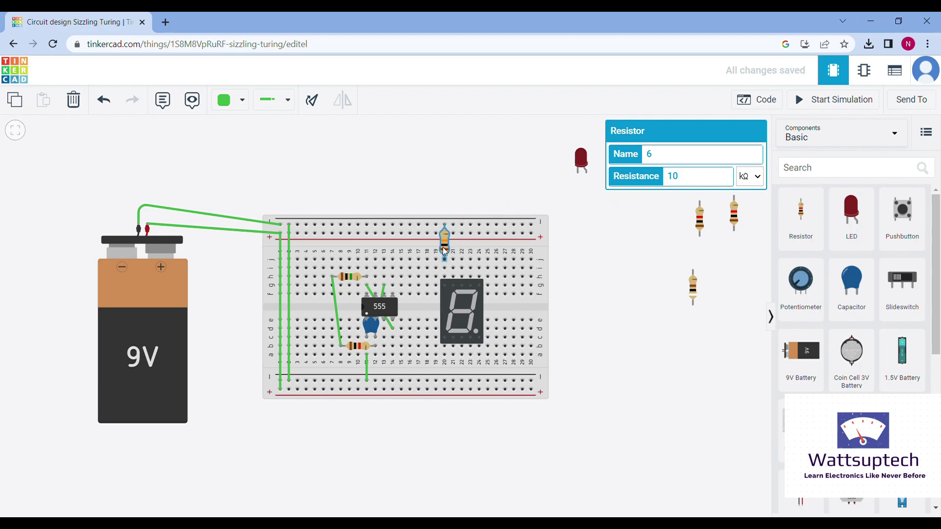
drag(442, 247, 443, 247)
drag(701, 226, 454, 378)
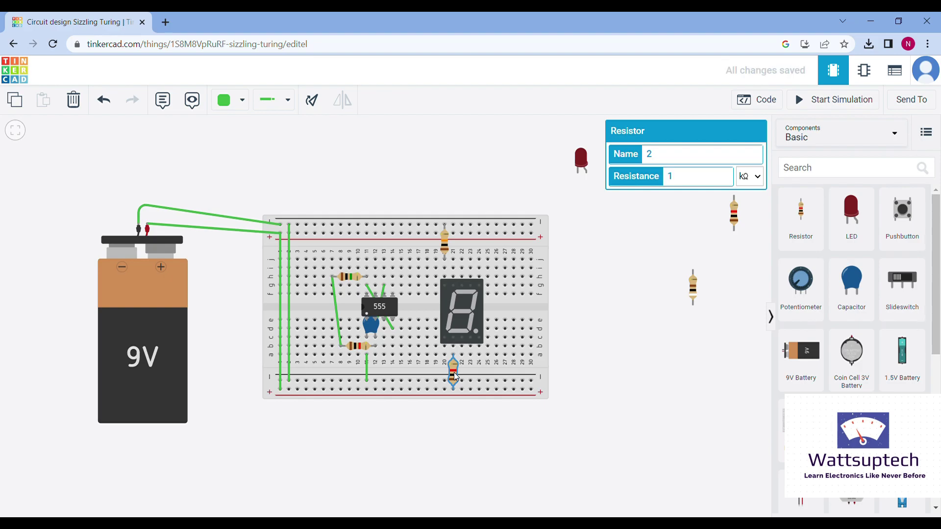
click(582, 333)
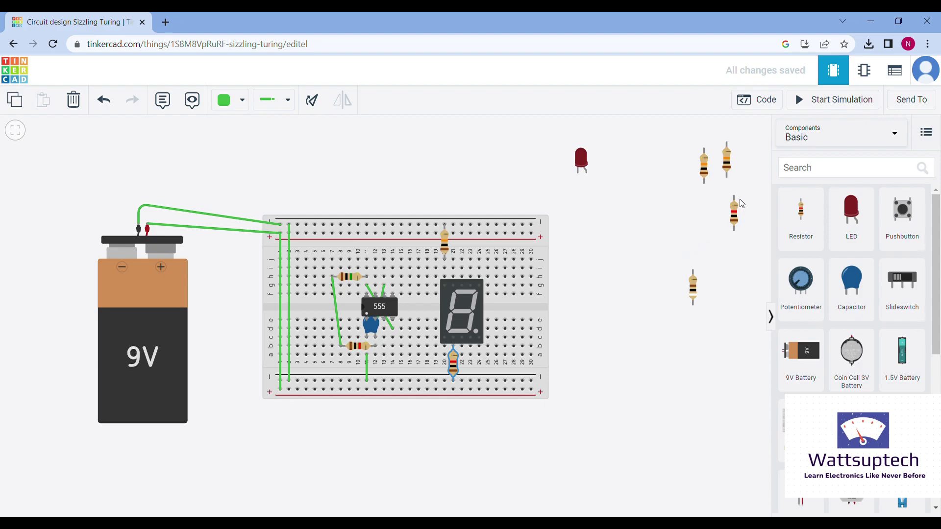
drag(735, 211, 473, 365)
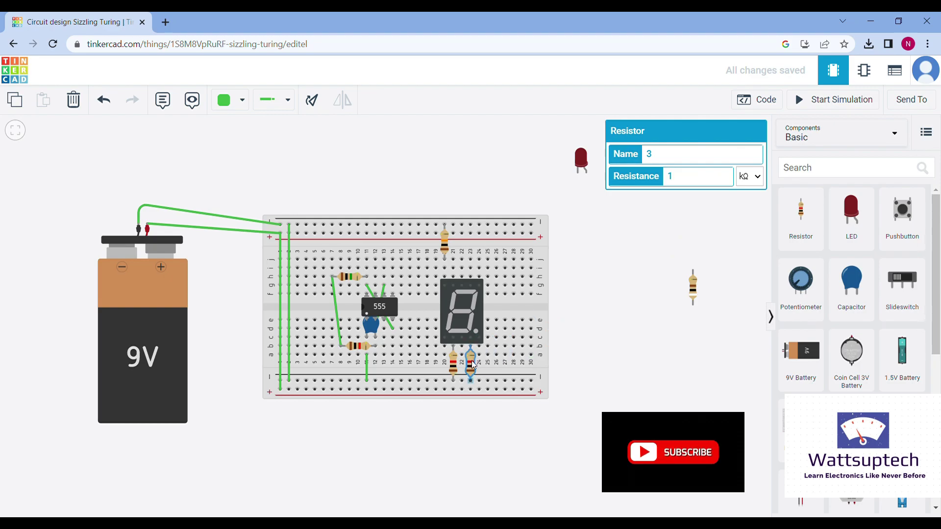
click(674, 231)
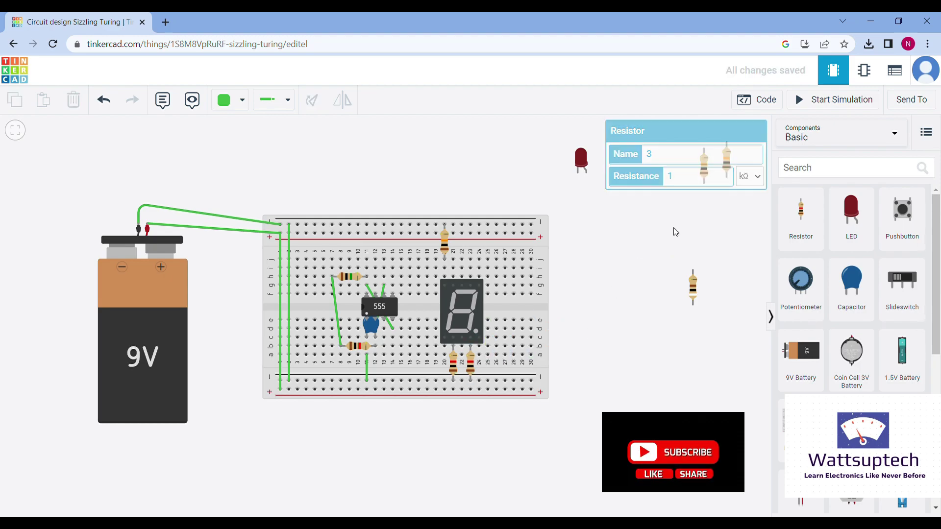
Place the last two resistors above the display near column 22
click(706, 166)
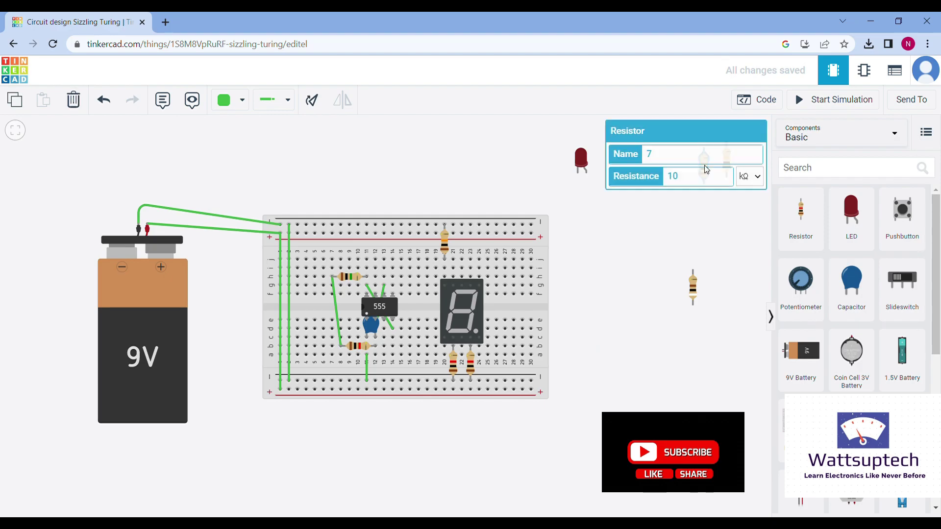
drag(621, 188, 460, 248)
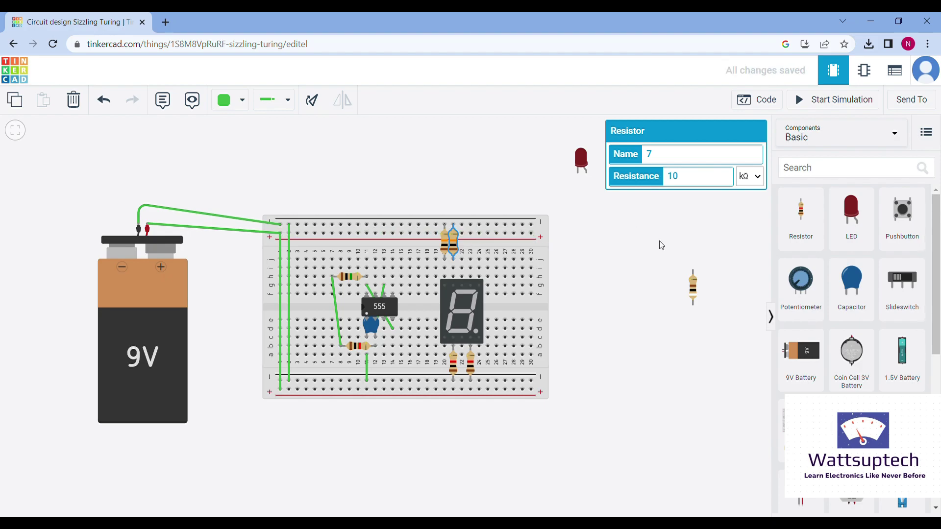
click(676, 214)
drag(730, 158, 469, 237)
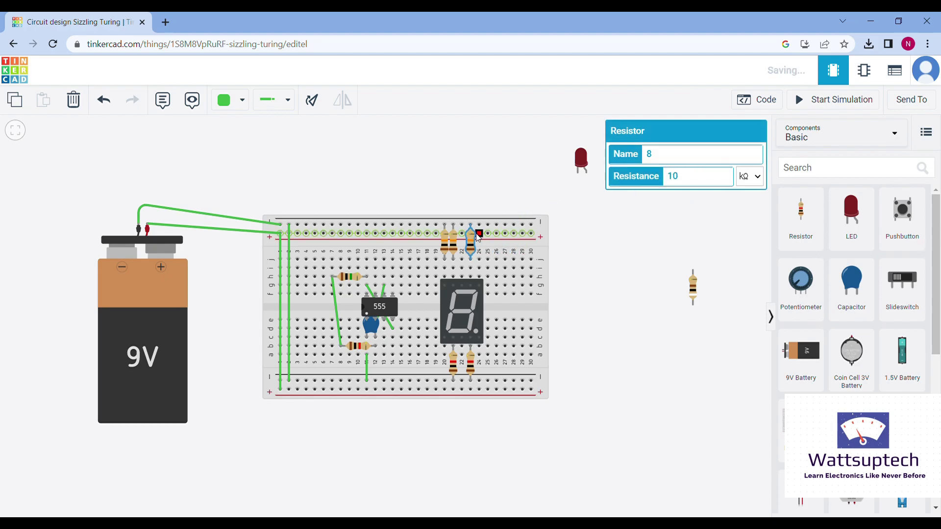
click(639, 237)
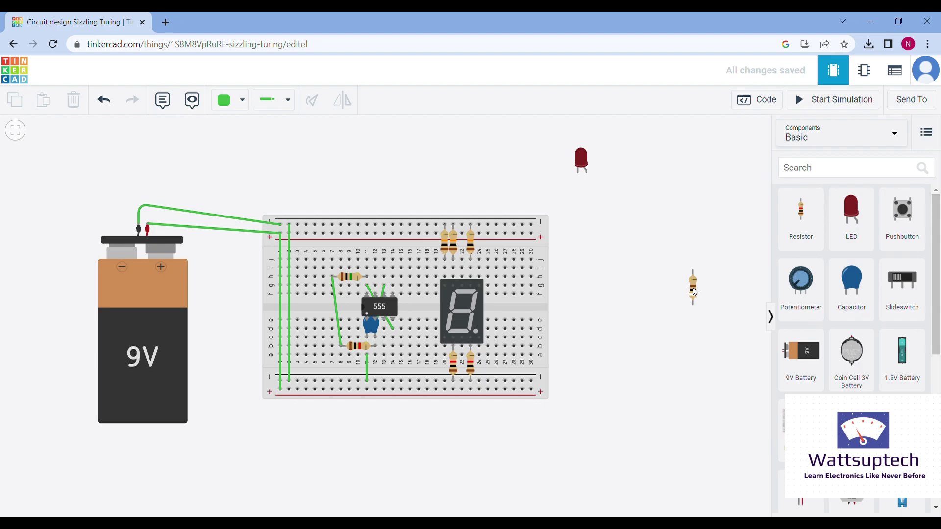
Lay the 900 Ω resistor horizontally above the breadboard and wire it to the top rail
drag(695, 293, 394, 187)
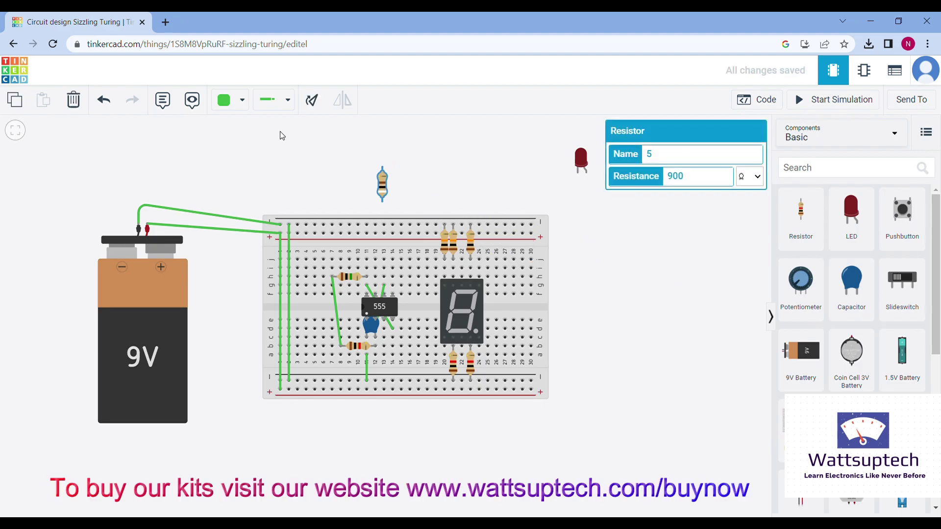
click(314, 104)
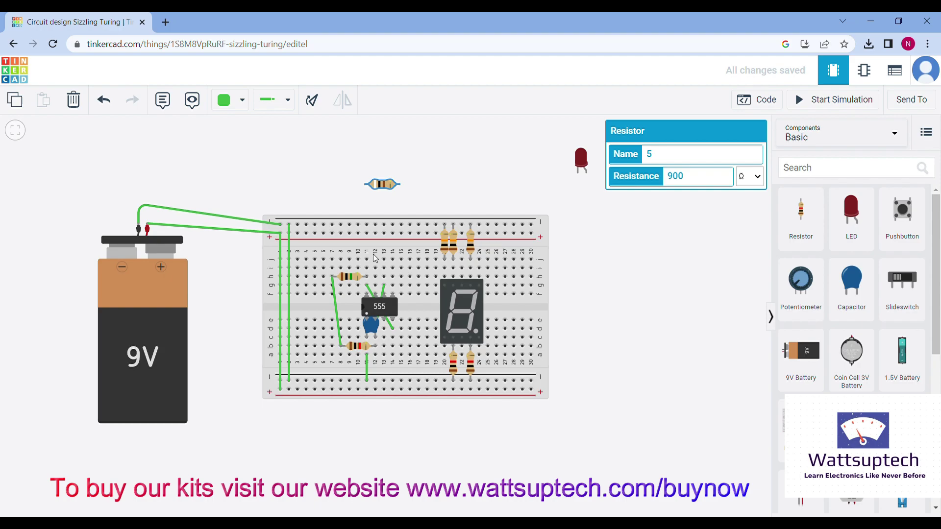
click(366, 234)
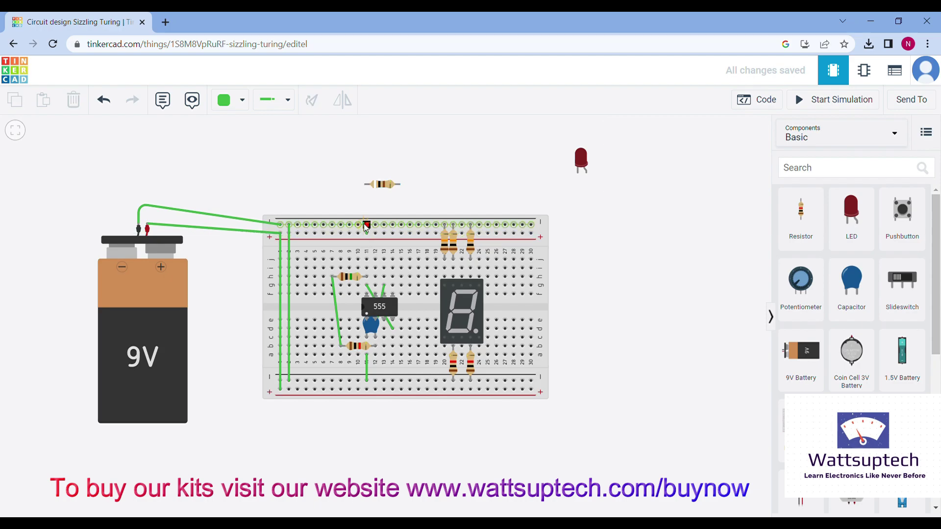
click(365, 186)
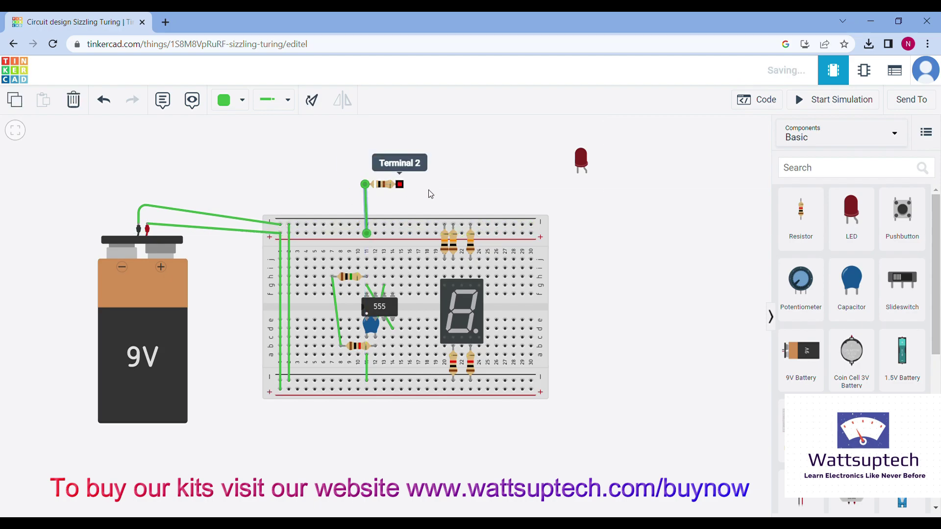
Move the red LED next to the resistor and flip its orientation
drag(581, 156, 408, 176)
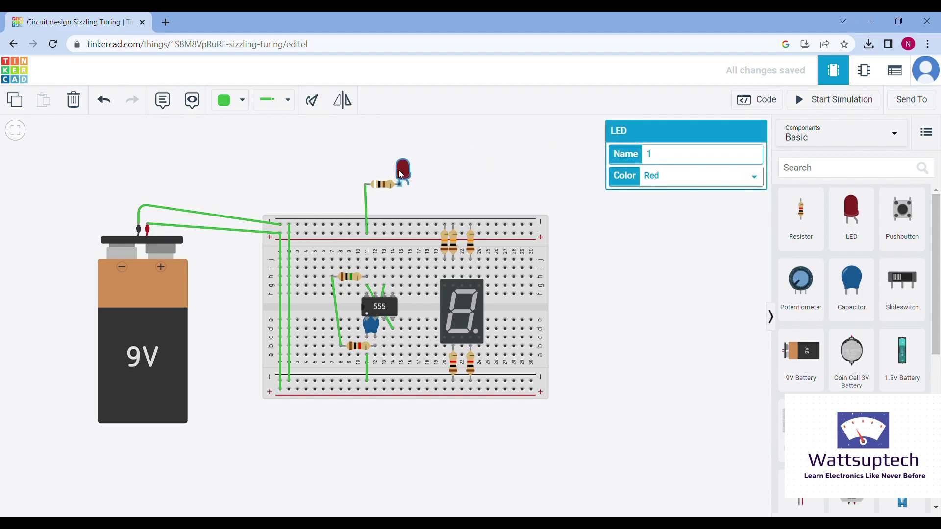
click(342, 100)
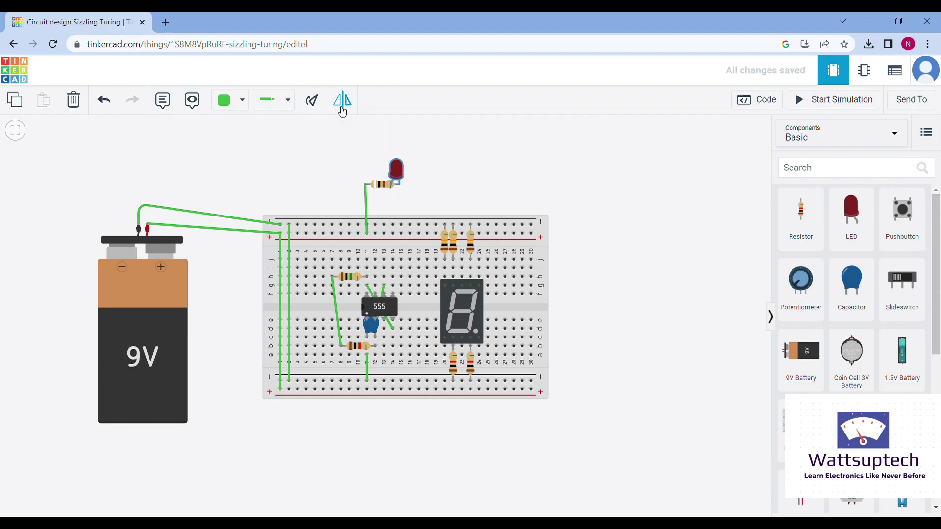
click(342, 108)
click(342, 112)
click(417, 167)
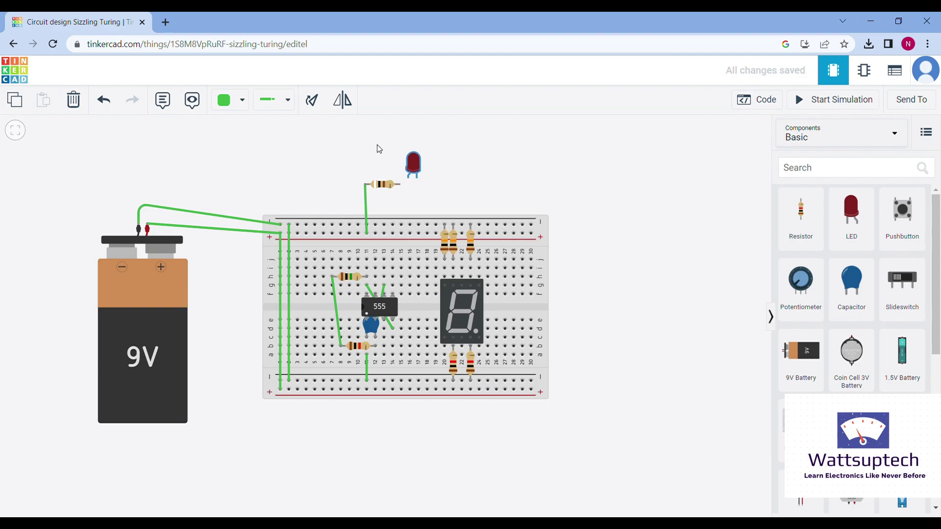
click(413, 167)
Wire column 11 to the LED cathode and column 13 to column 22 below the display
click(367, 260)
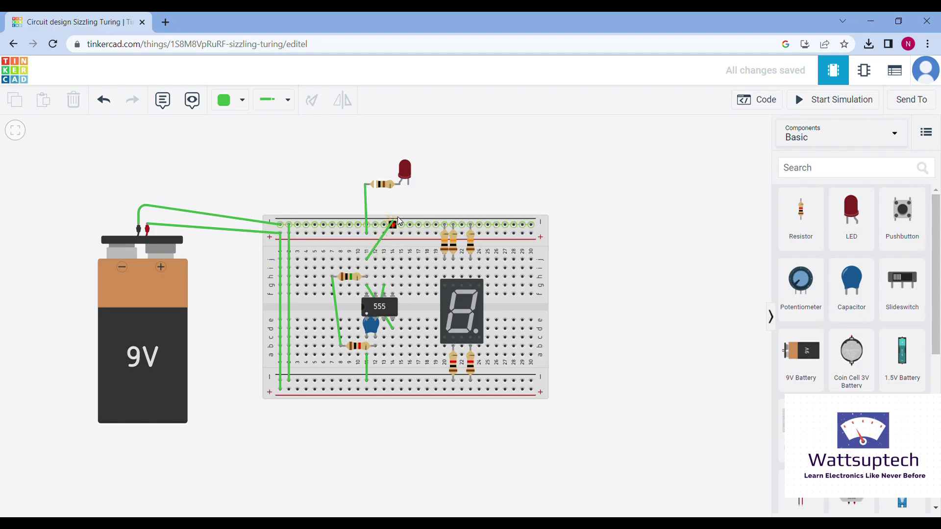
click(410, 187)
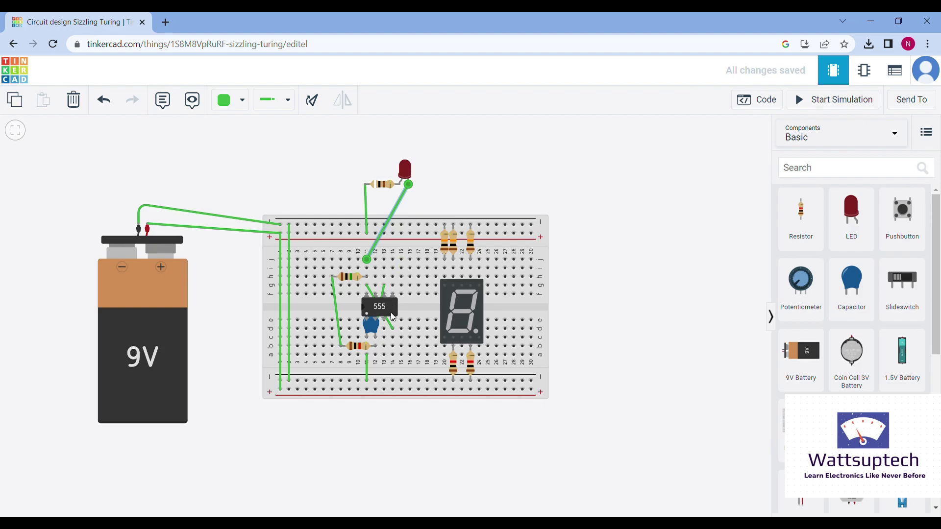
click(385, 352)
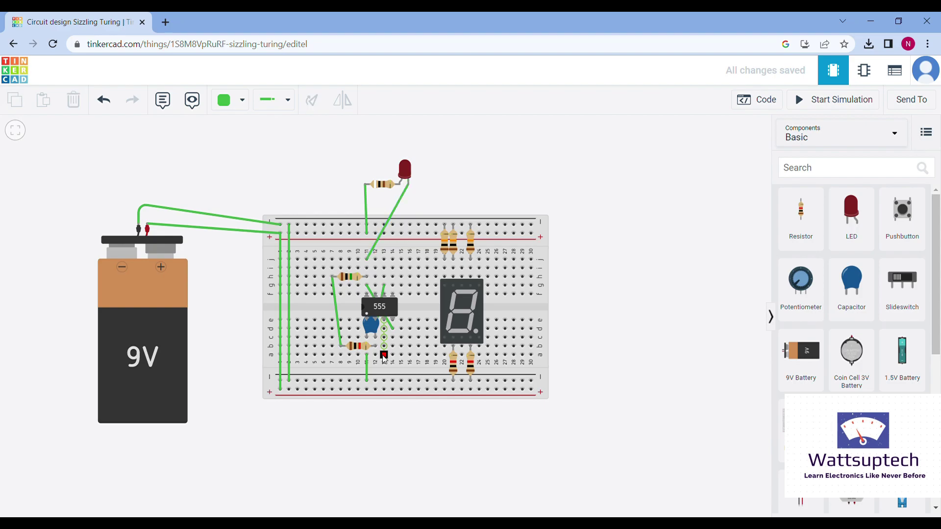
click(461, 355)
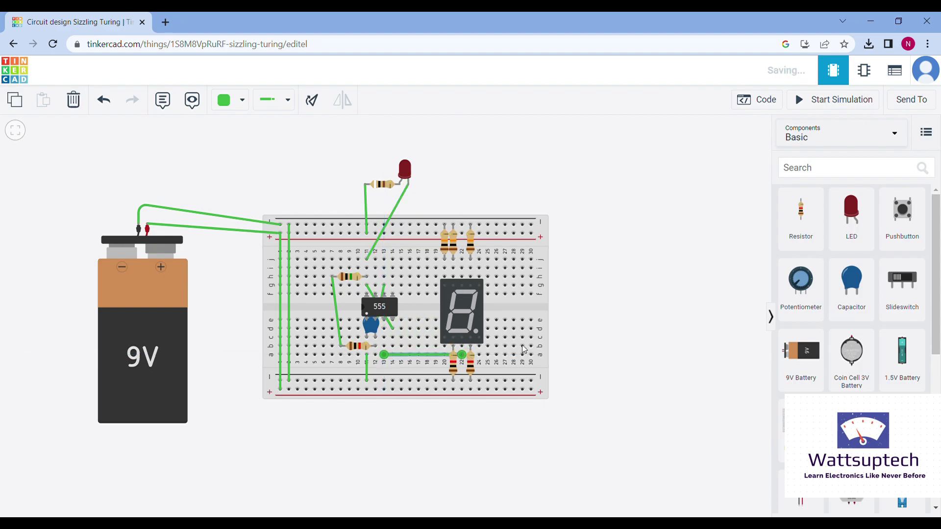
click(623, 329)
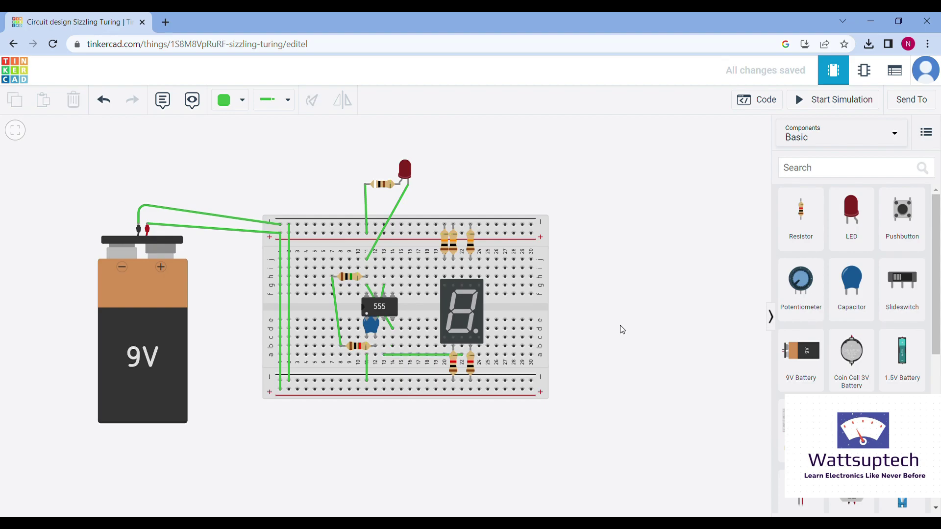
click(802, 111)
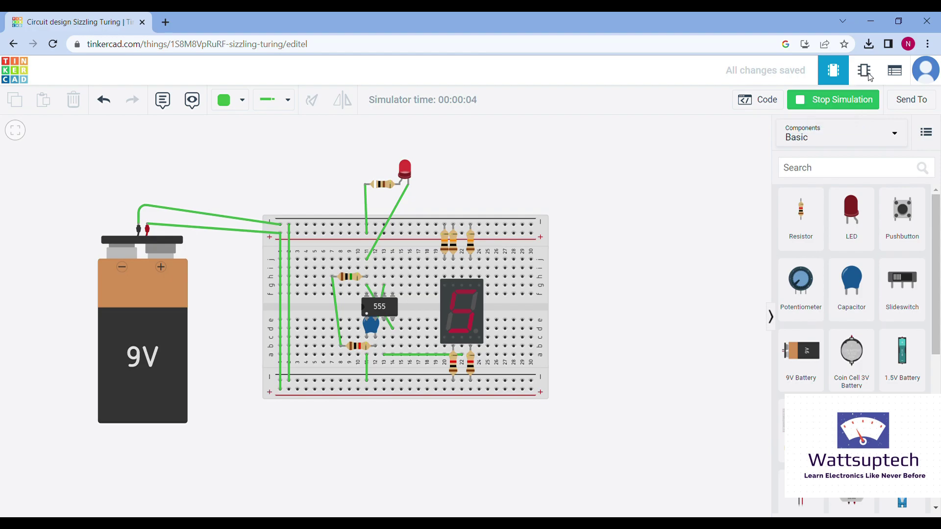
click(839, 104)
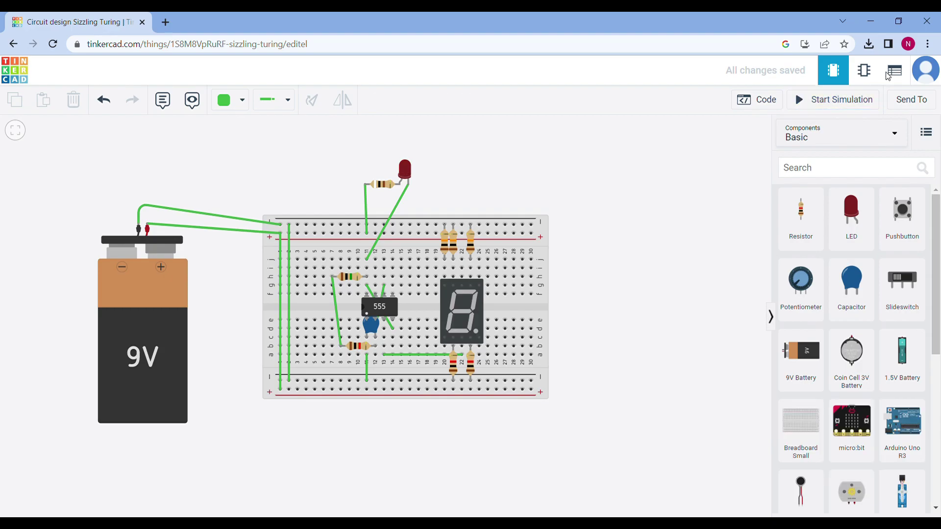